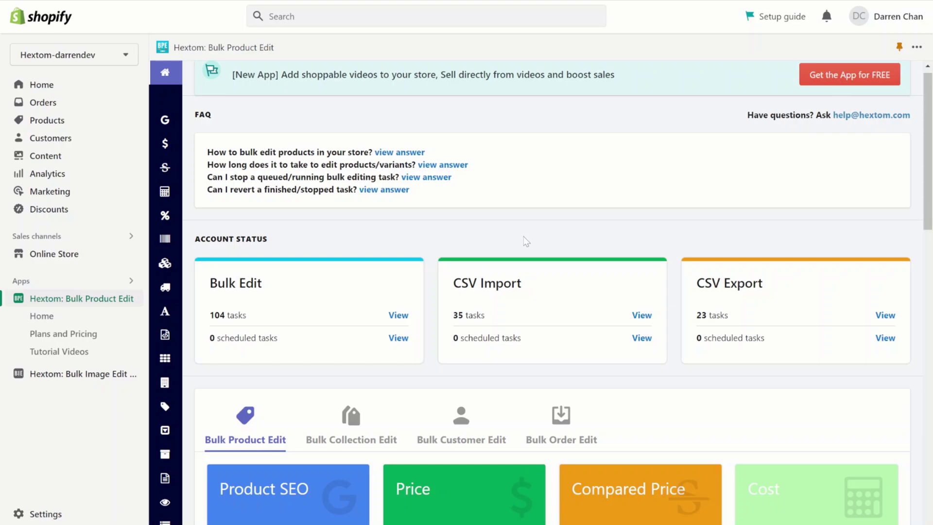
- Browse the collection, customer and order bulk edit options, then return to the product options
scroll(535, 183, up, 1)
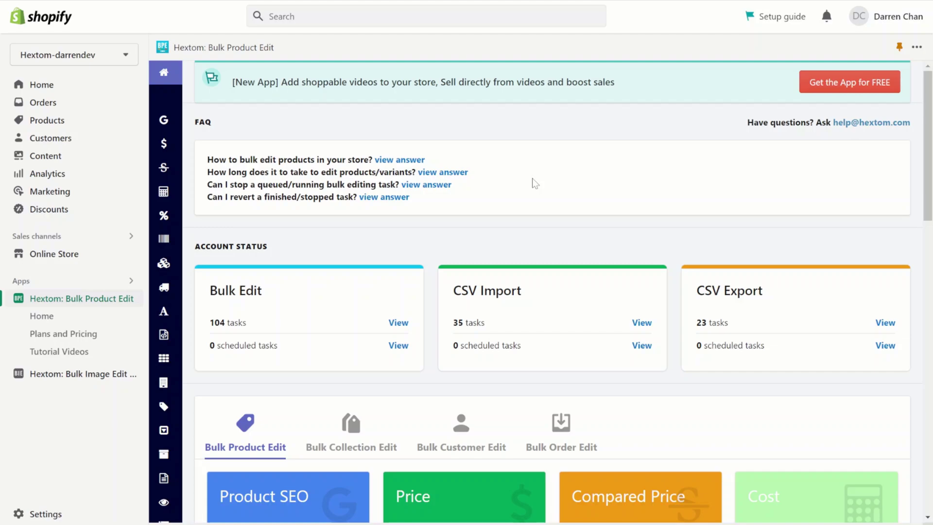
scroll(534, 183, down, 5)
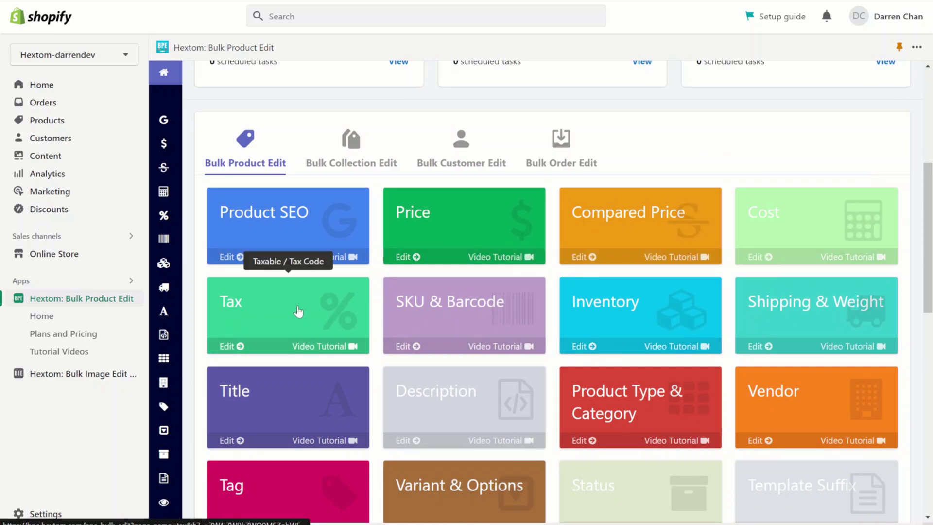
mouse_move(165, 291)
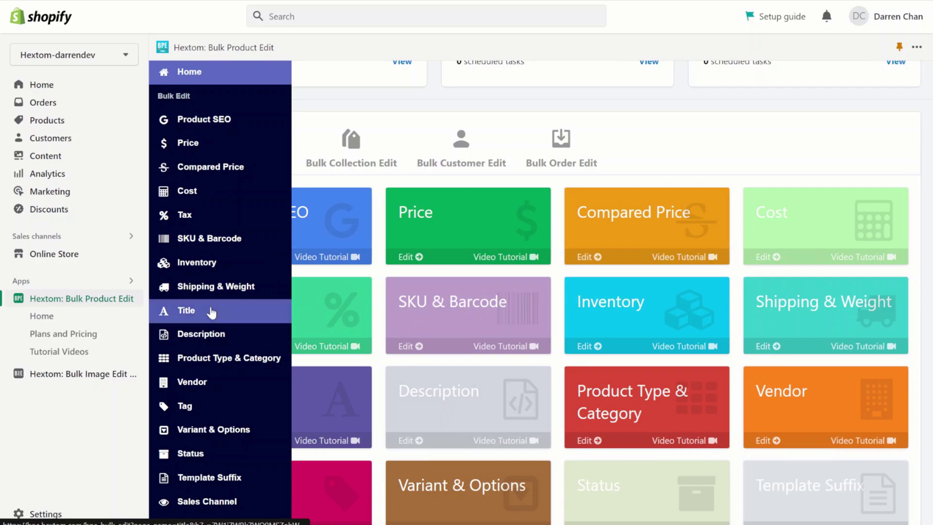
scroll(210, 311, down, 3)
scroll(381, 145, up, 2)
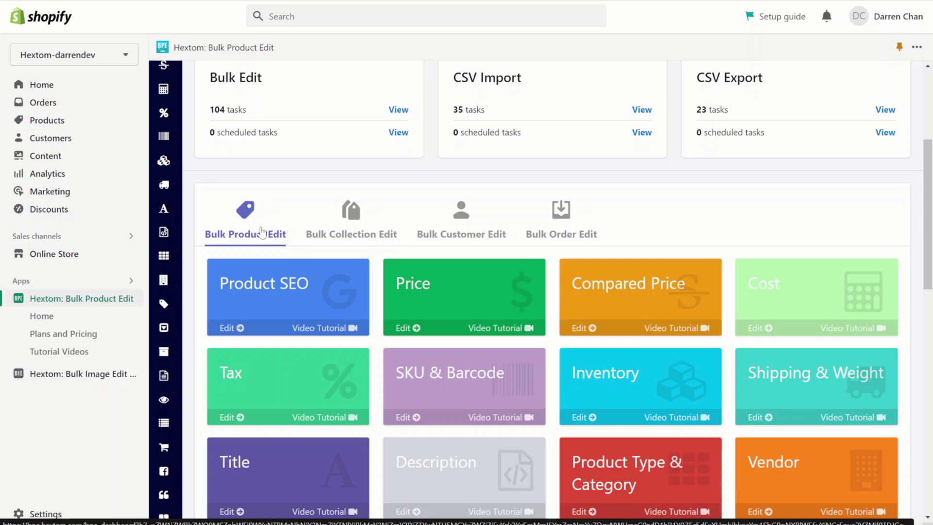
click(335, 229)
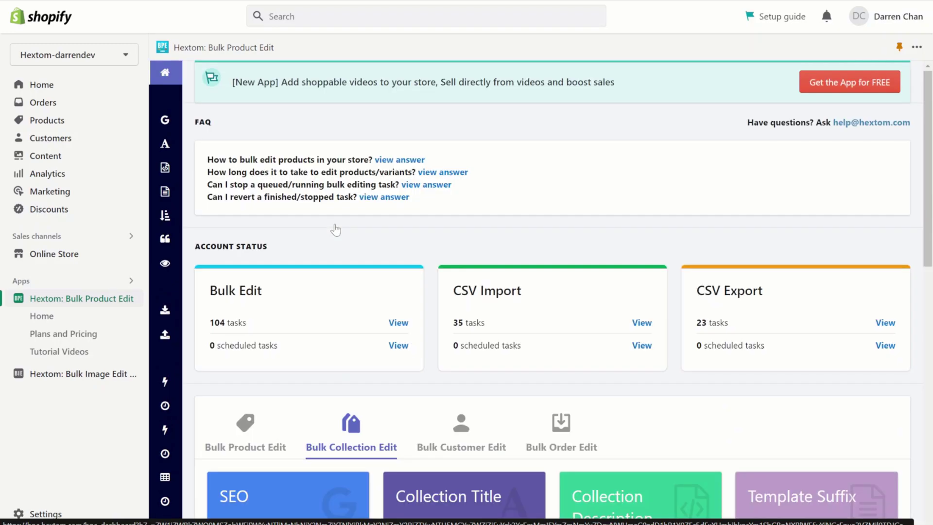
click(467, 434)
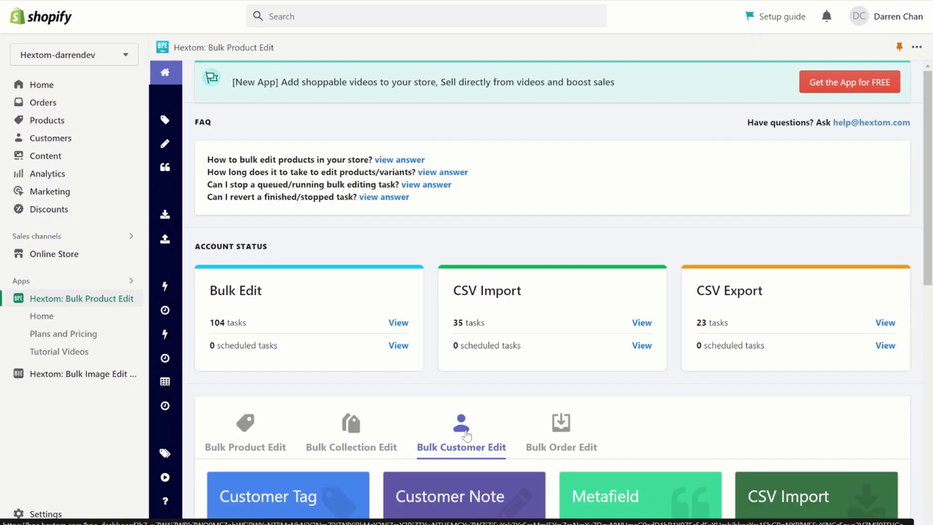
click(553, 443)
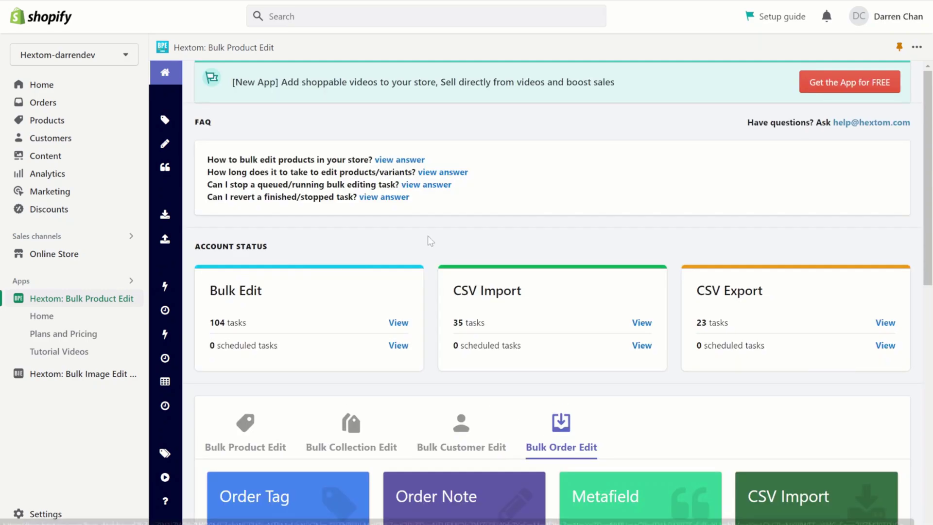
mouse_move(176, 246)
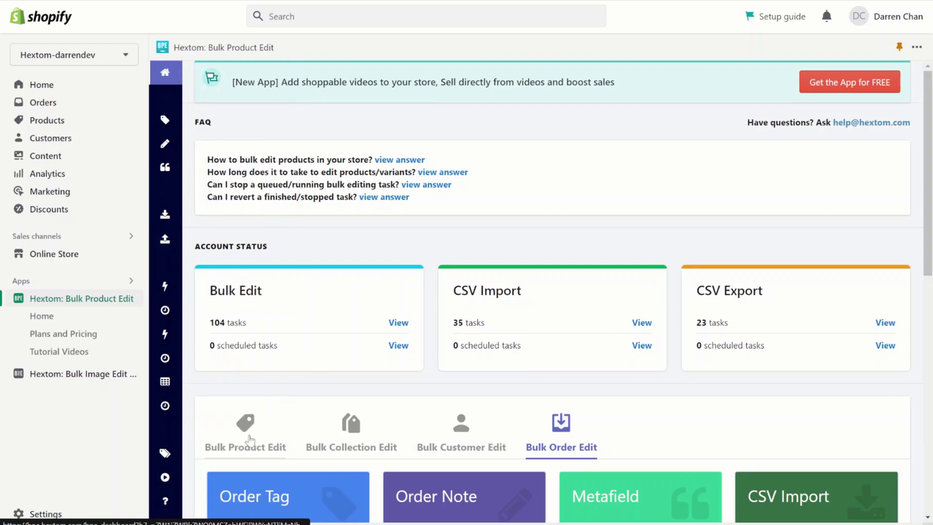
click(250, 440)
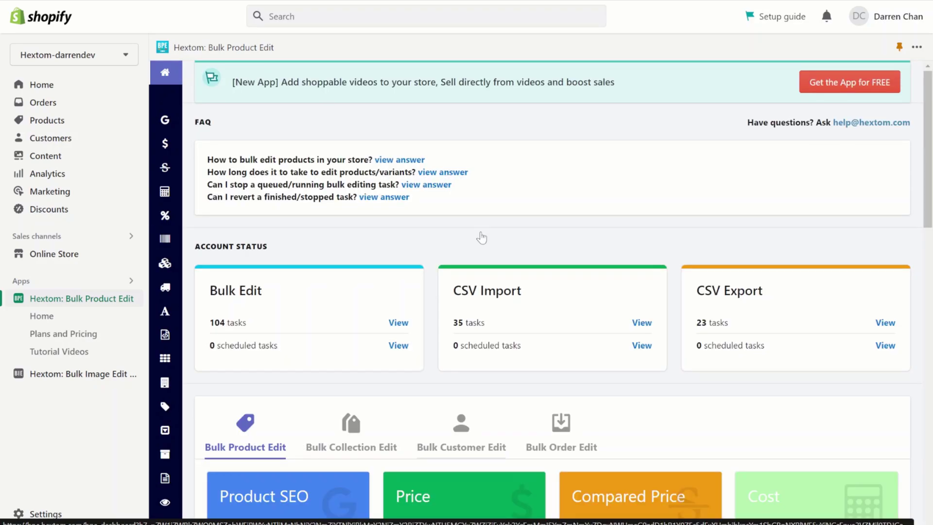
scroll(482, 237, down, 5)
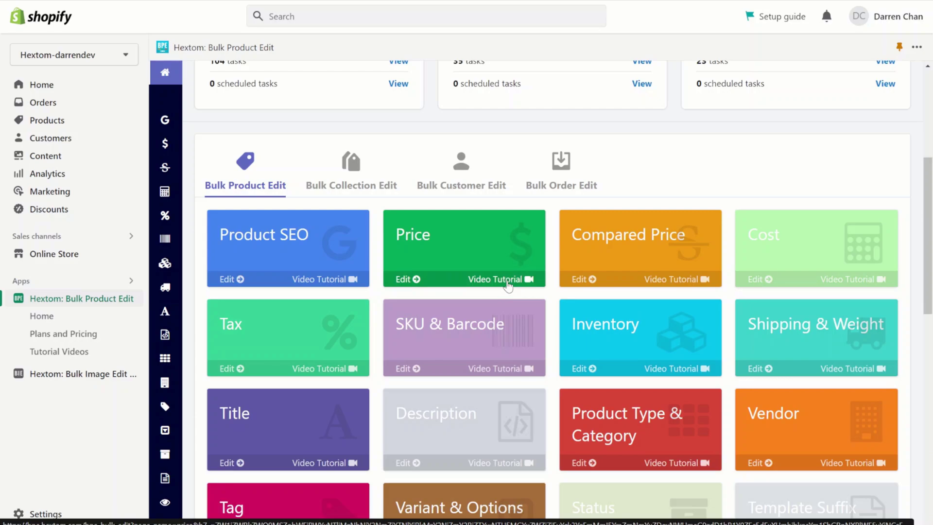
scroll(507, 287, up, 1)
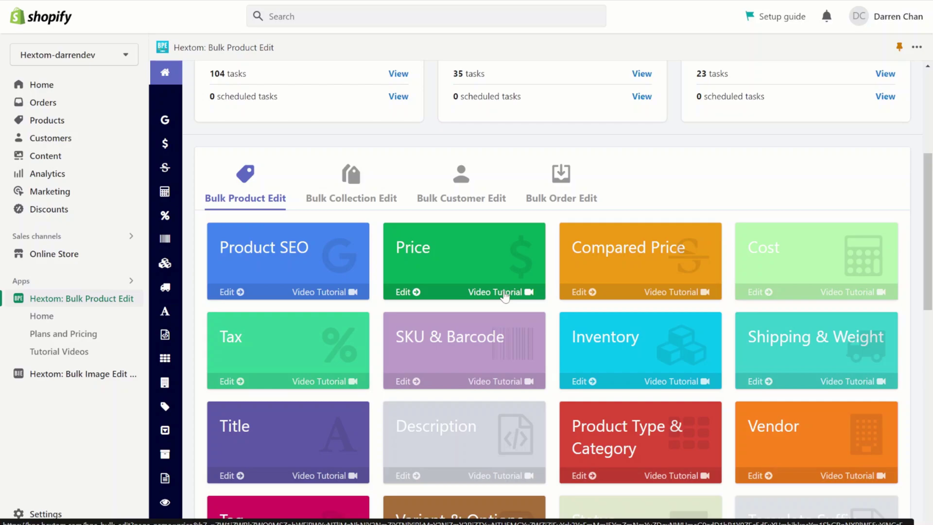
- Start a price edit filtered to collection is Clothing and preview the three matching products
click(443, 248)
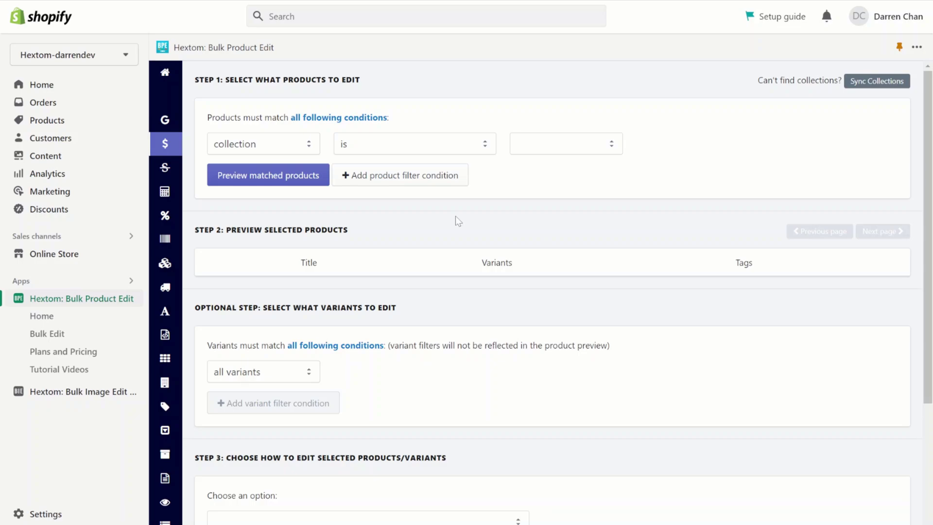
click(561, 146)
click(544, 174)
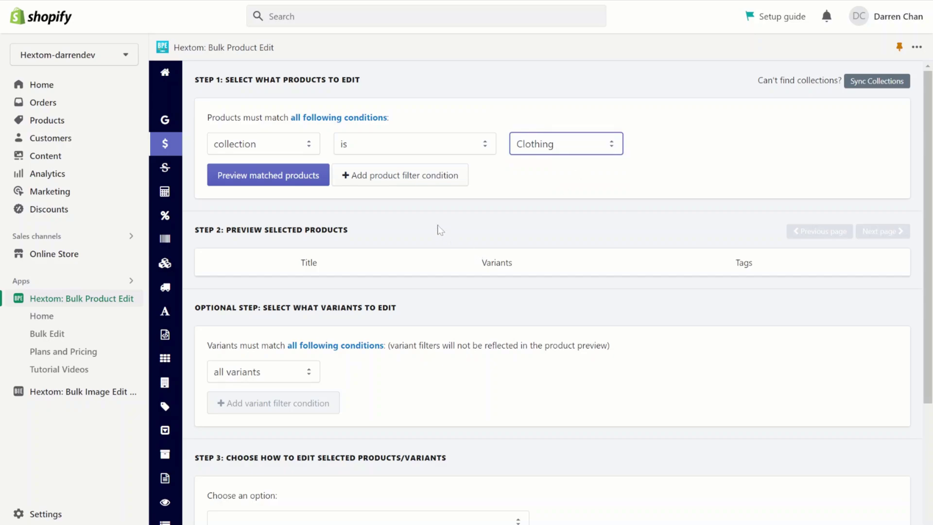
click(402, 183)
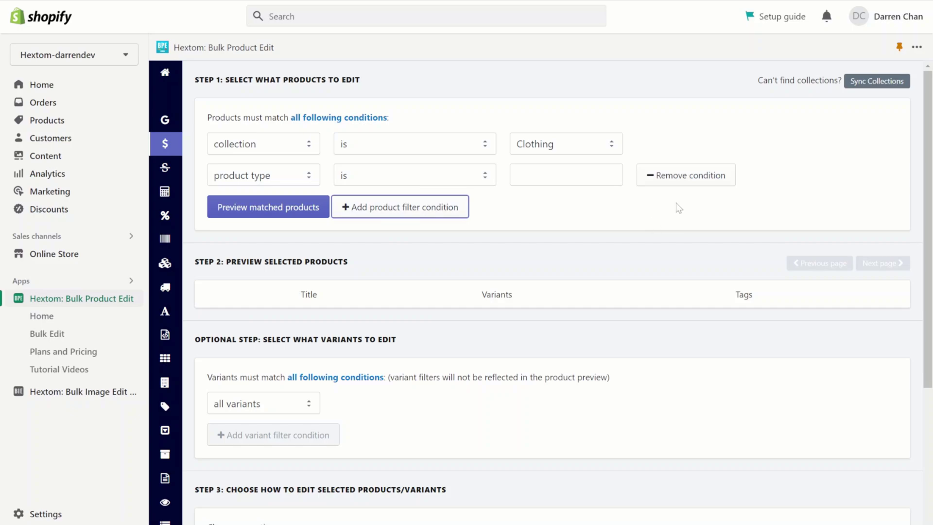
click(671, 180)
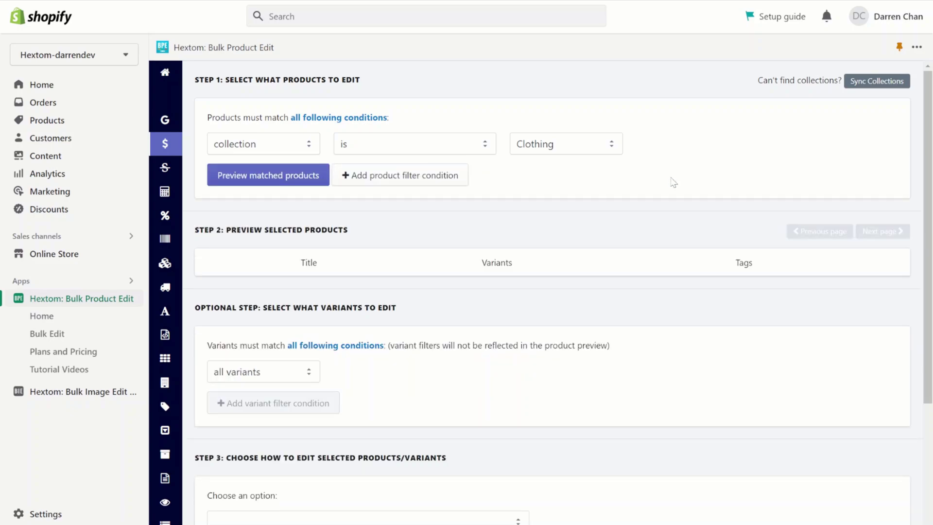
click(277, 179)
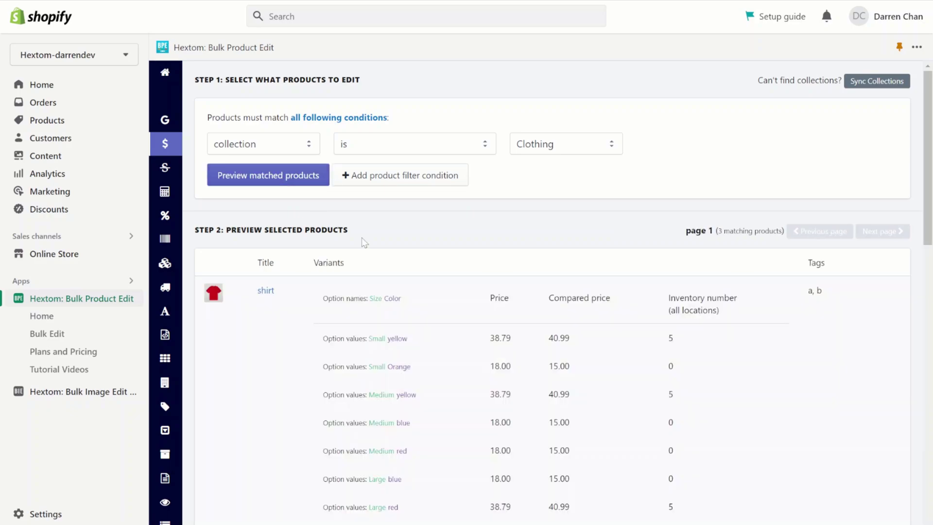
- Change the price of every Clothing product and variant to 20 CAD and queue the edit
scroll(445, 317, down, 10)
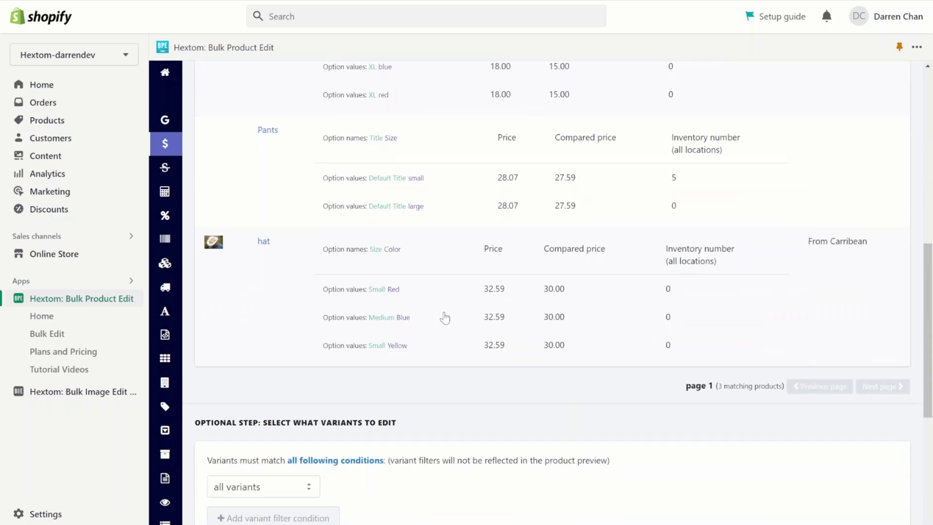
scroll(445, 317, down, 5)
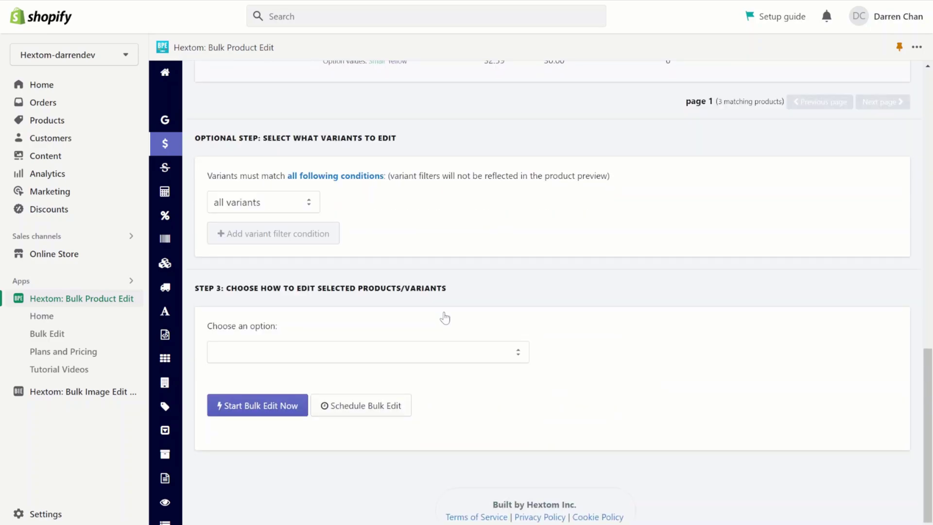
click(382, 357)
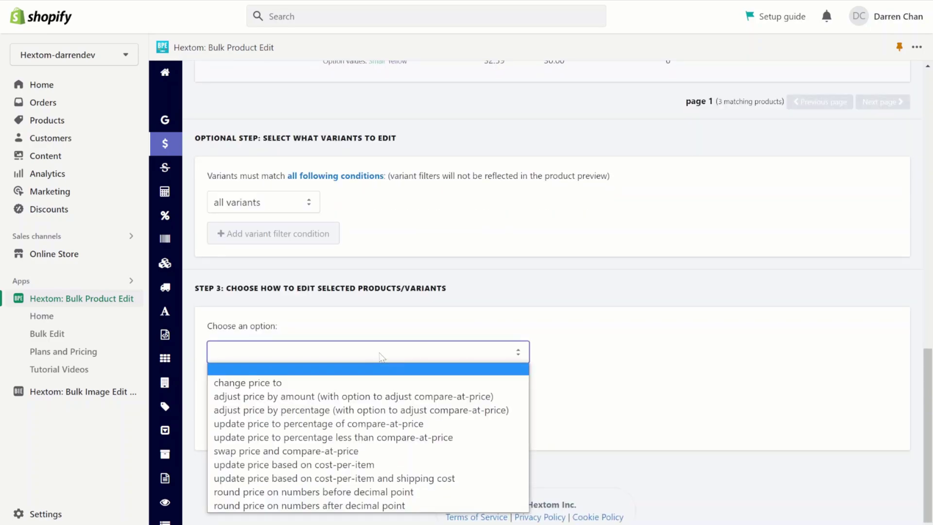
click(315, 383)
click(340, 405)
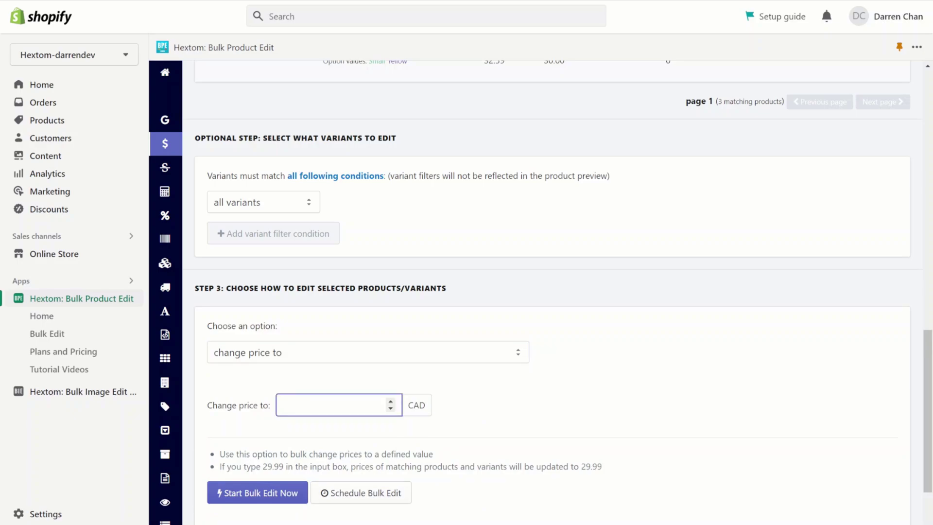
text(20)
click(249, 493)
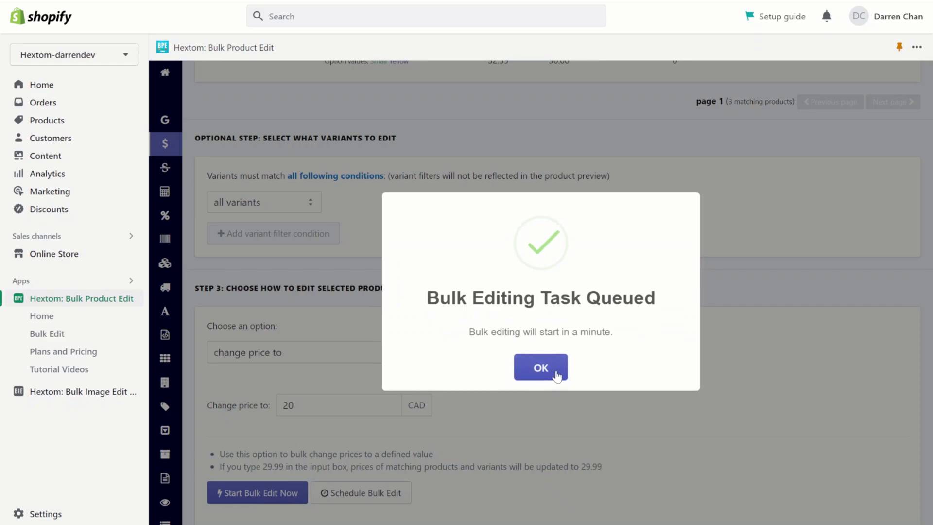
click(549, 369)
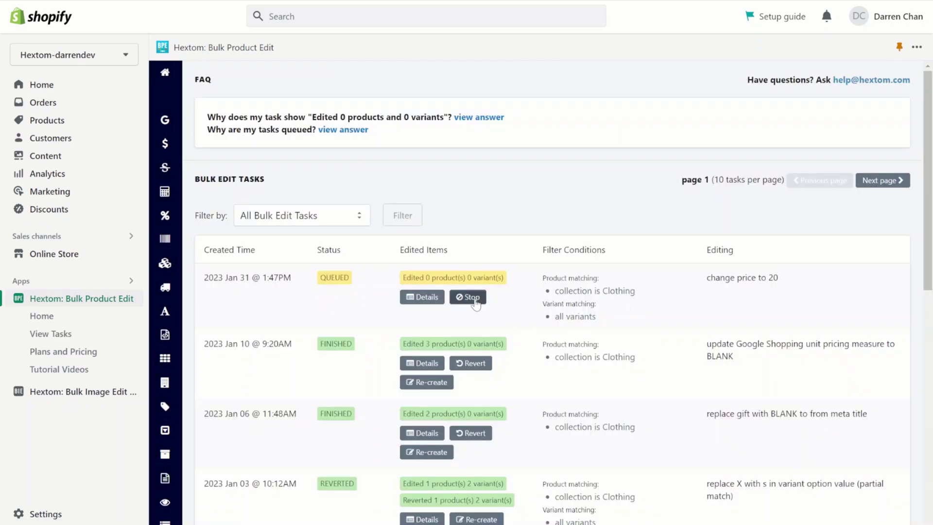
- Stop the new price task, revert the Google Shopping pricing task, and return to the dashboard
click(468, 297)
click(552, 367)
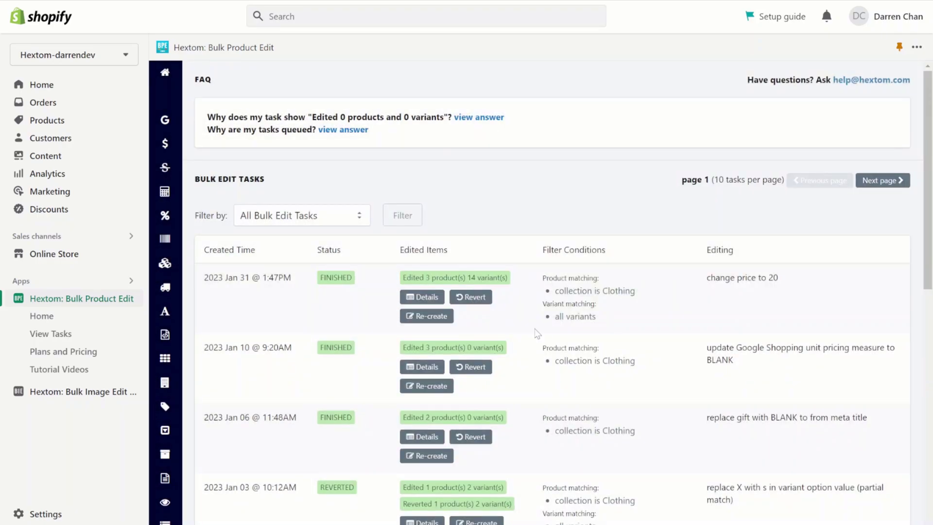
click(480, 368)
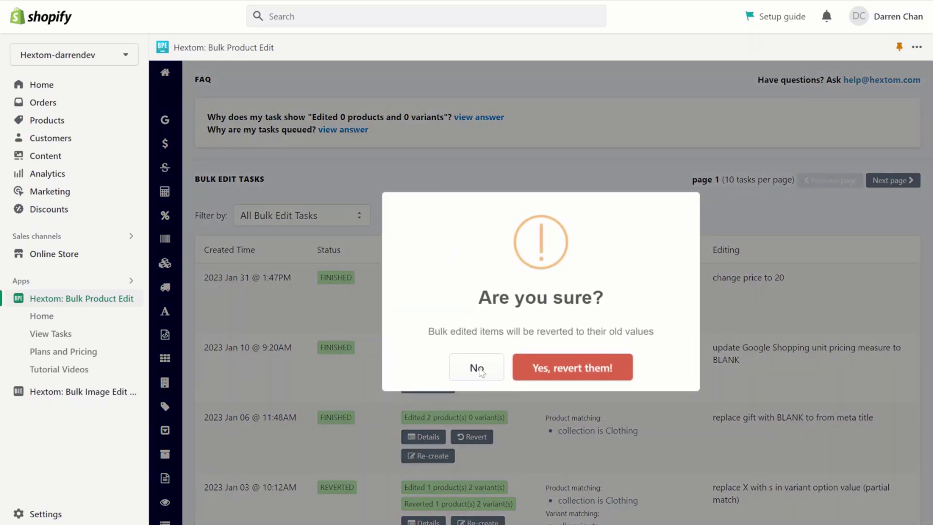
click(550, 373)
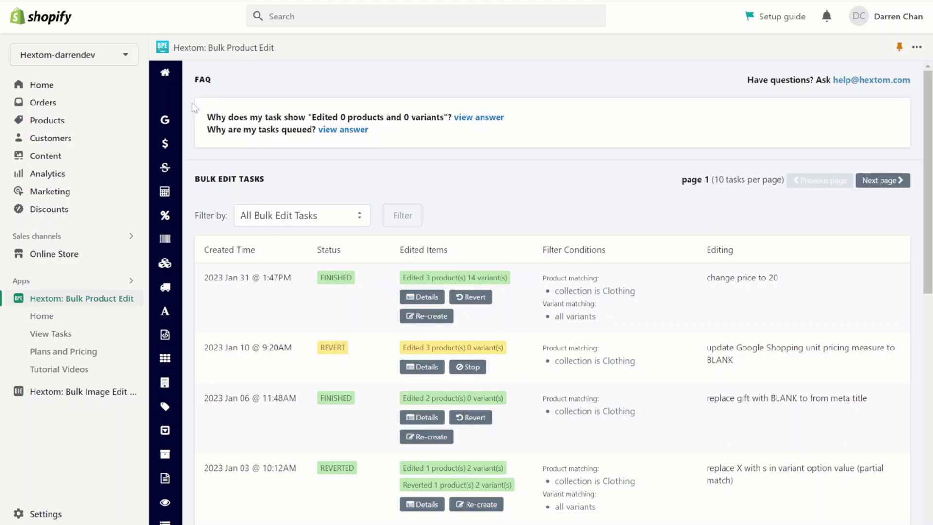
click(178, 78)
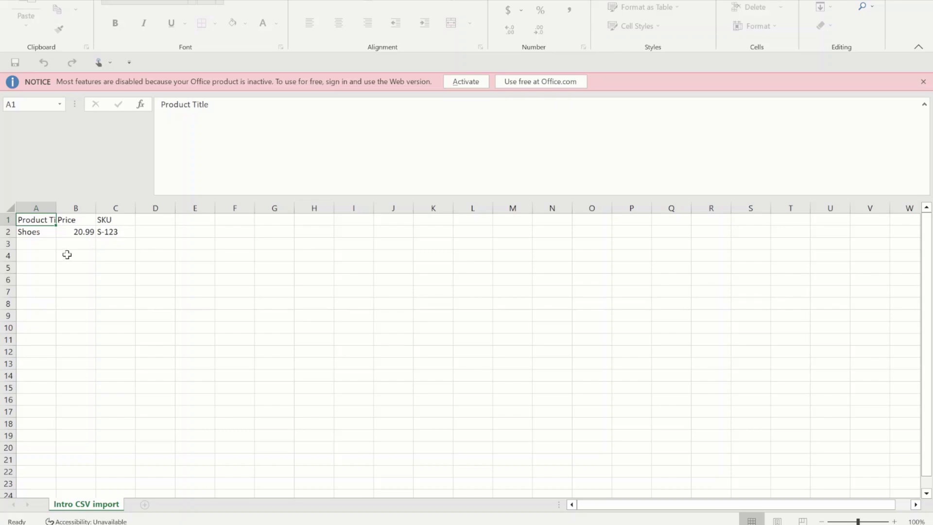
- Check the sheet's Shoes row: price 20.99 and SKU S-123 in cells A2–C2
click(39, 233)
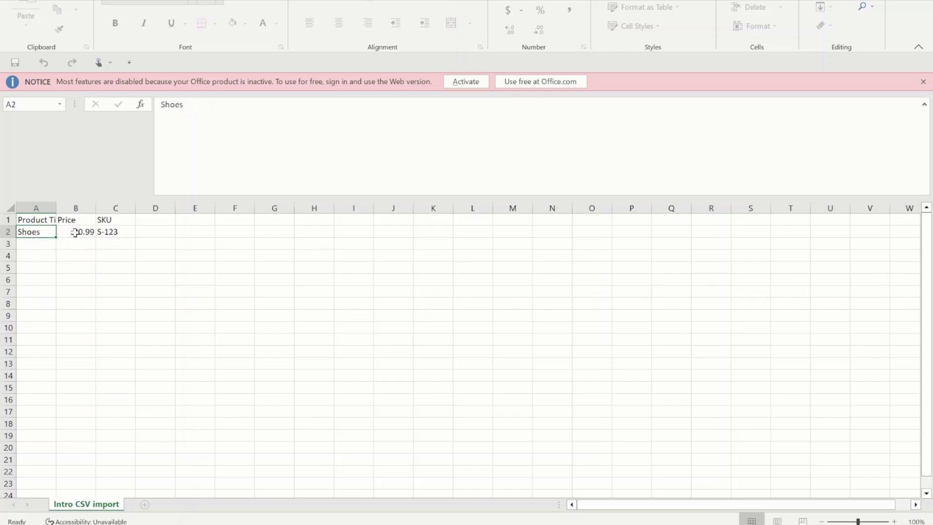
click(77, 232)
click(114, 235)
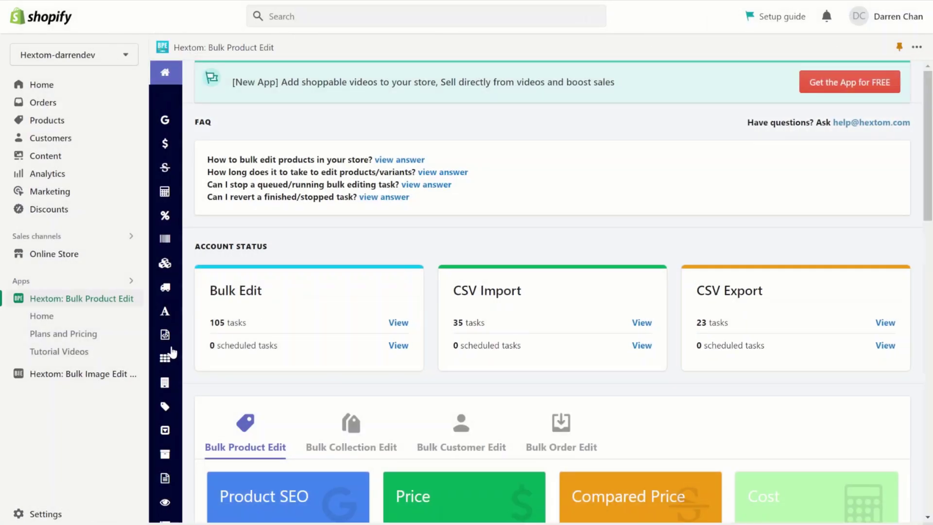
- Upload Intro CSV import.csv through CSV Import as an edit of existing products and preview its rows
mouse_move(170, 352)
scroll(181, 353, down, 5)
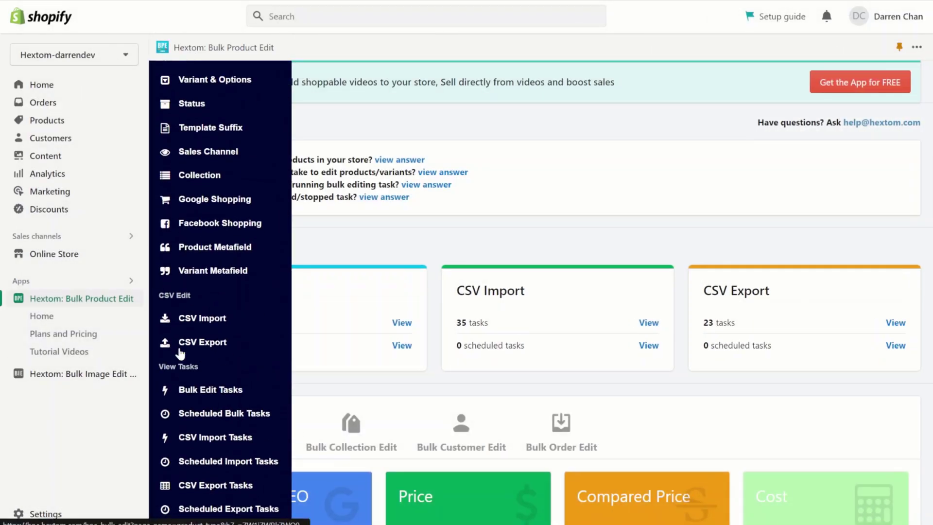
click(210, 324)
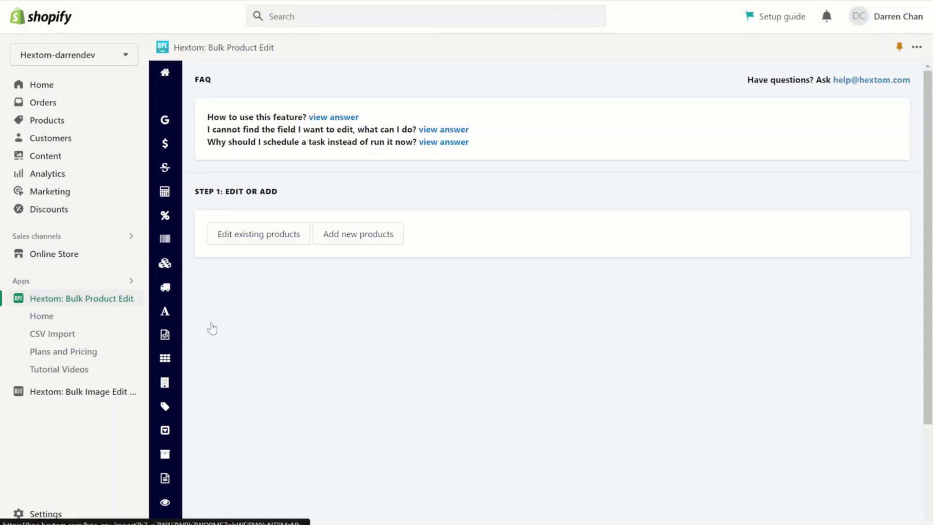
click(273, 244)
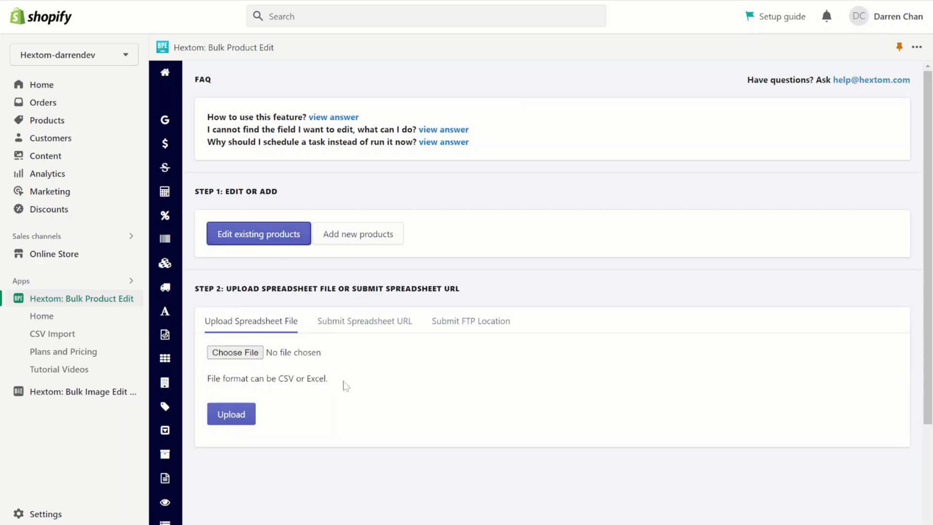
click(252, 352)
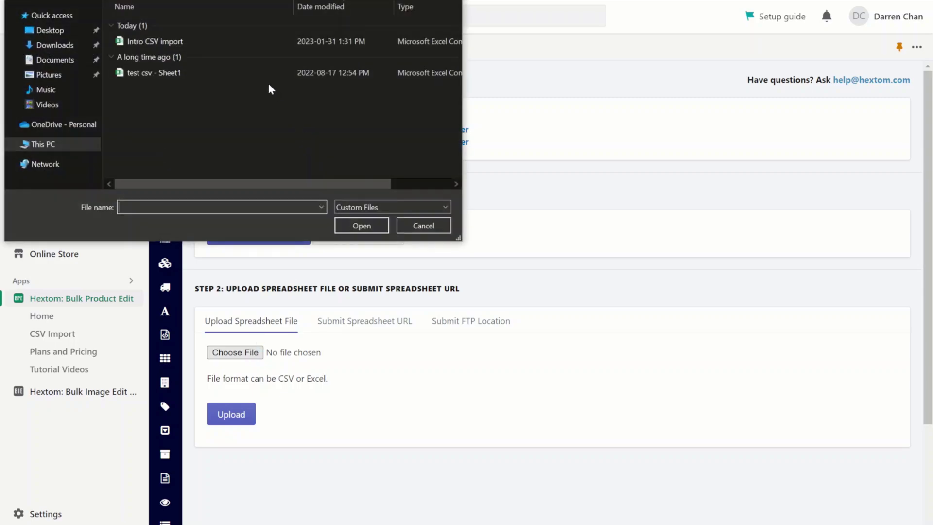
click(244, 38)
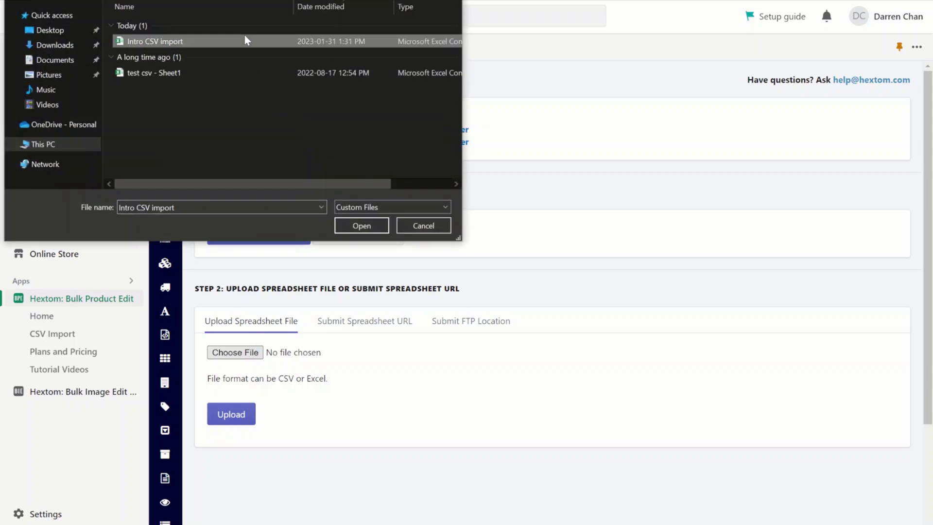
click(360, 226)
click(238, 421)
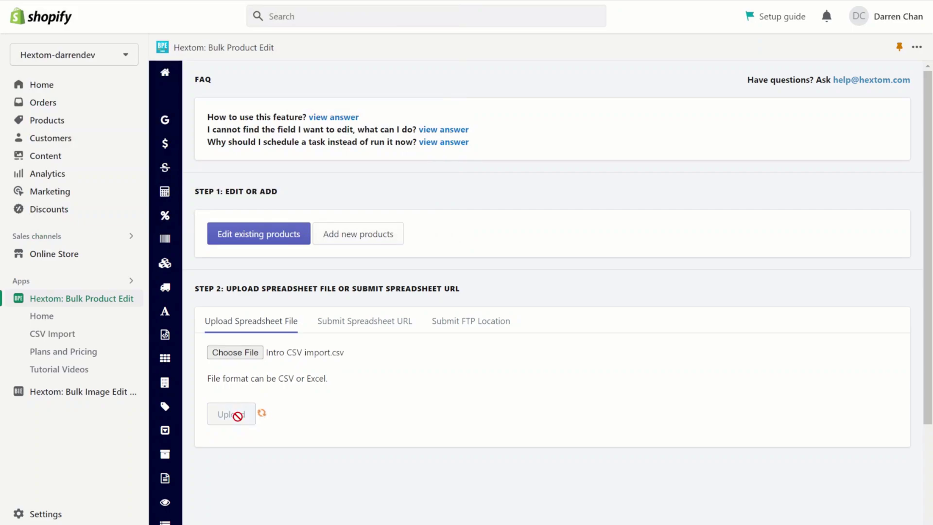
scroll(469, 424, down, 5)
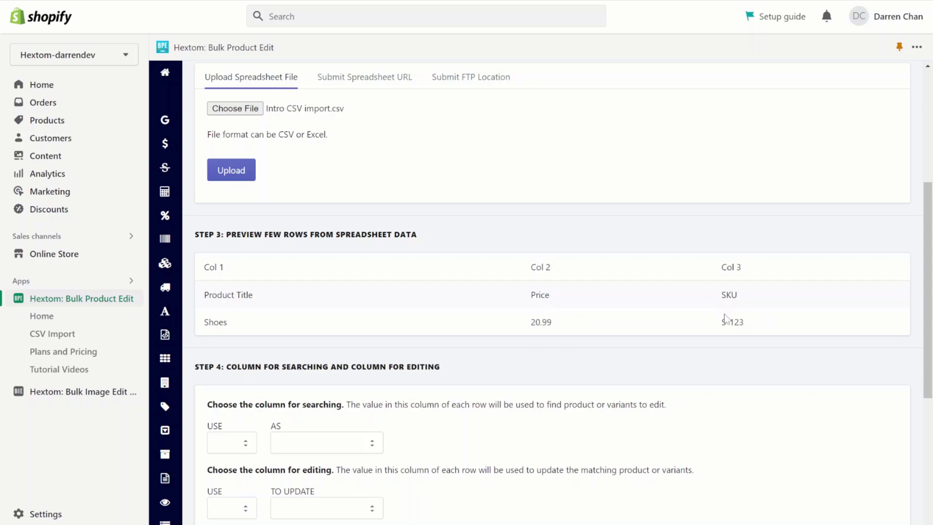
- Set the search to use Col 1 as Product Title
scroll(726, 319, down, 3)
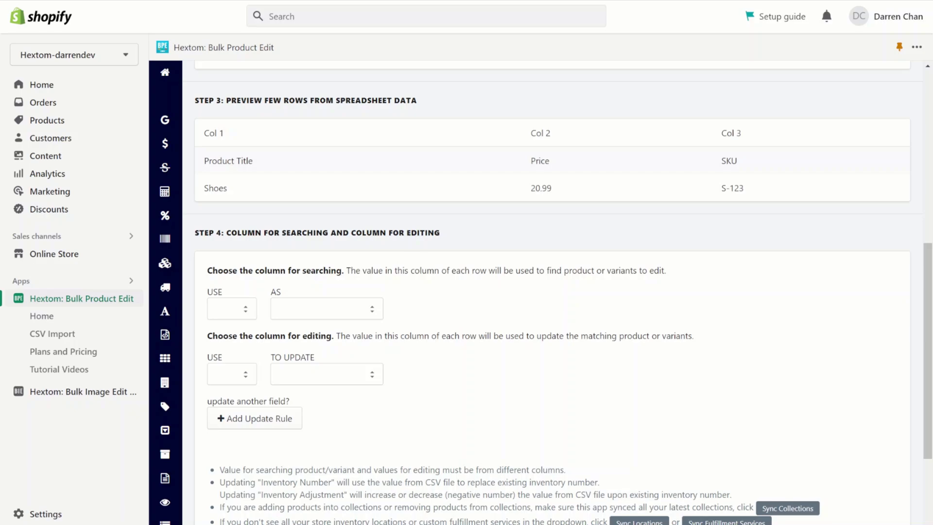
click(244, 308)
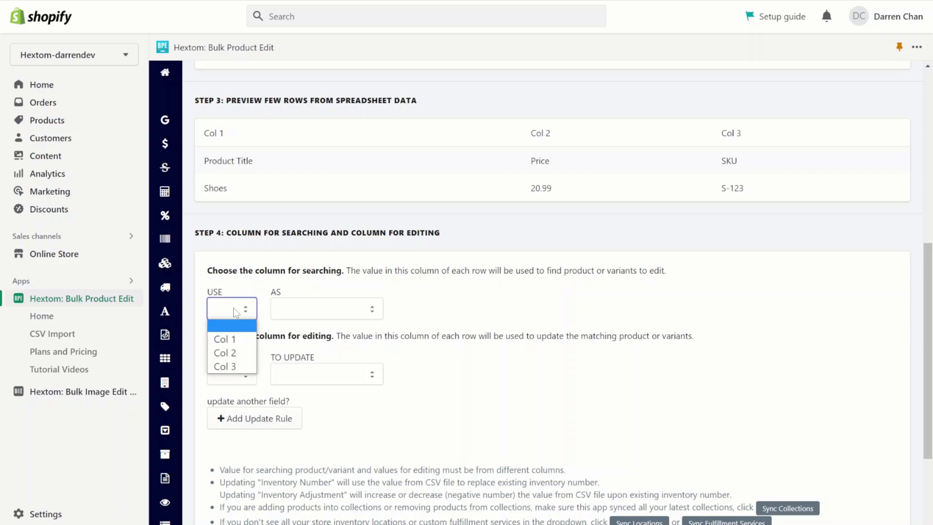
click(231, 339)
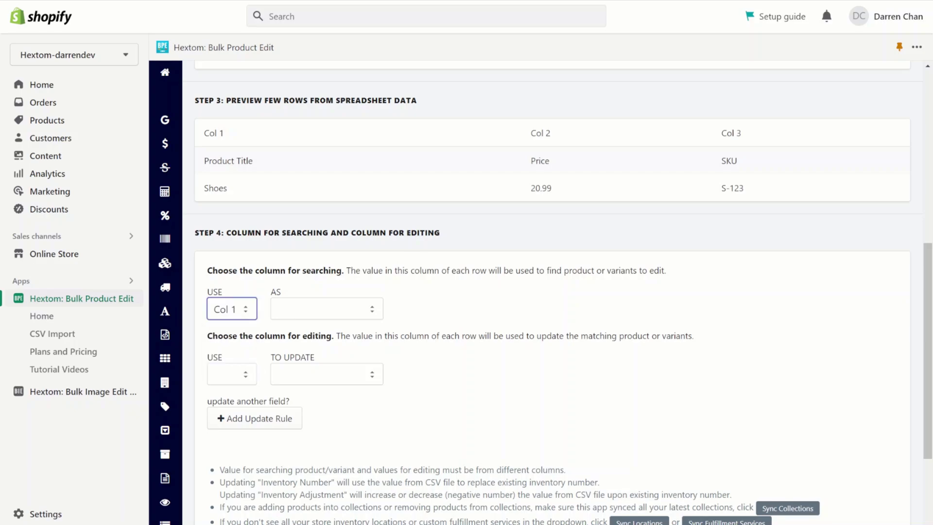
click(330, 308)
click(320, 368)
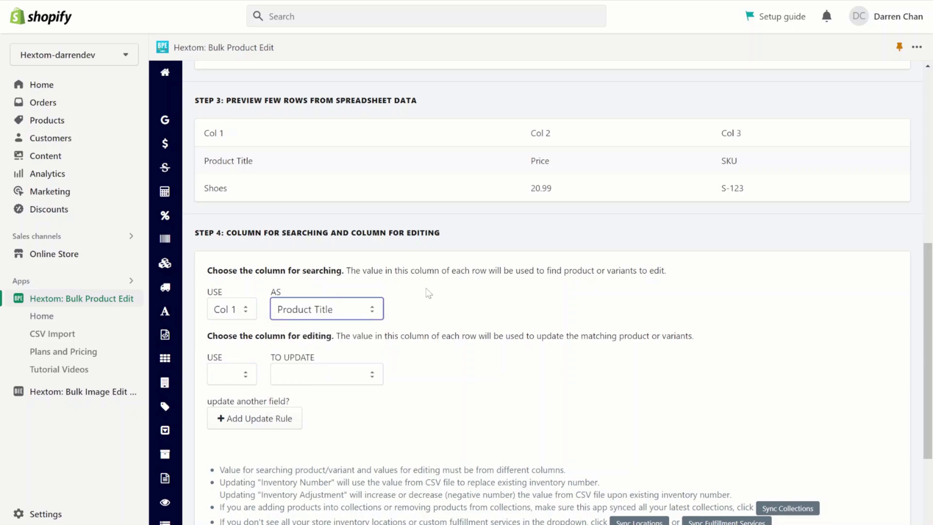
- Make Col 2 update the Variant Price
click(238, 377)
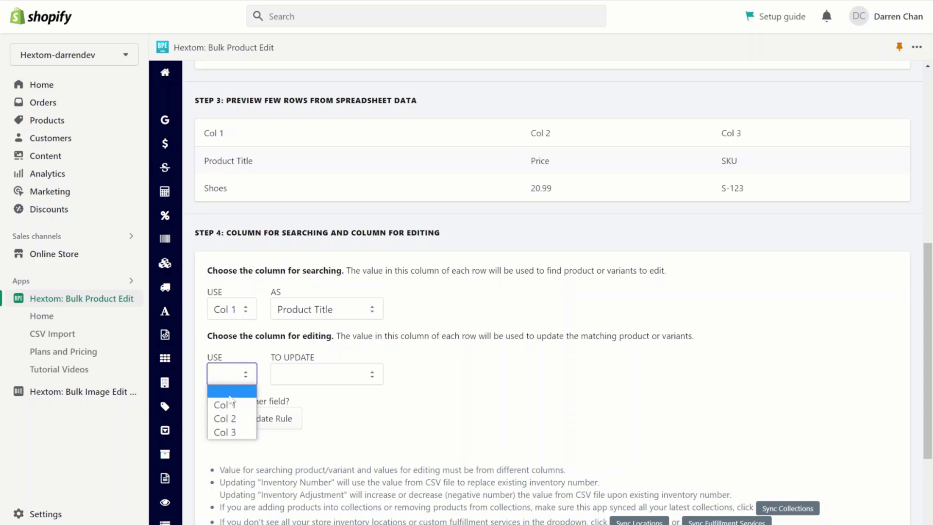
click(226, 418)
click(340, 379)
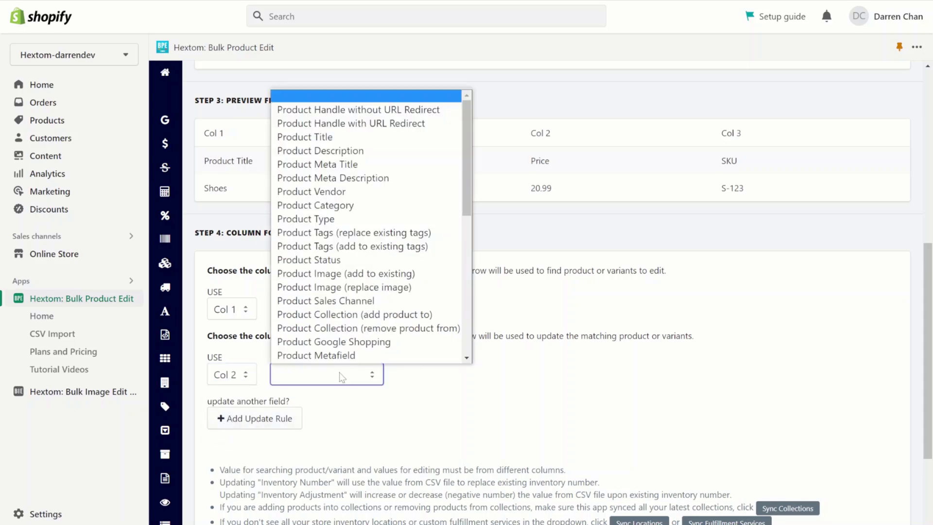
scroll(353, 297, down, 3)
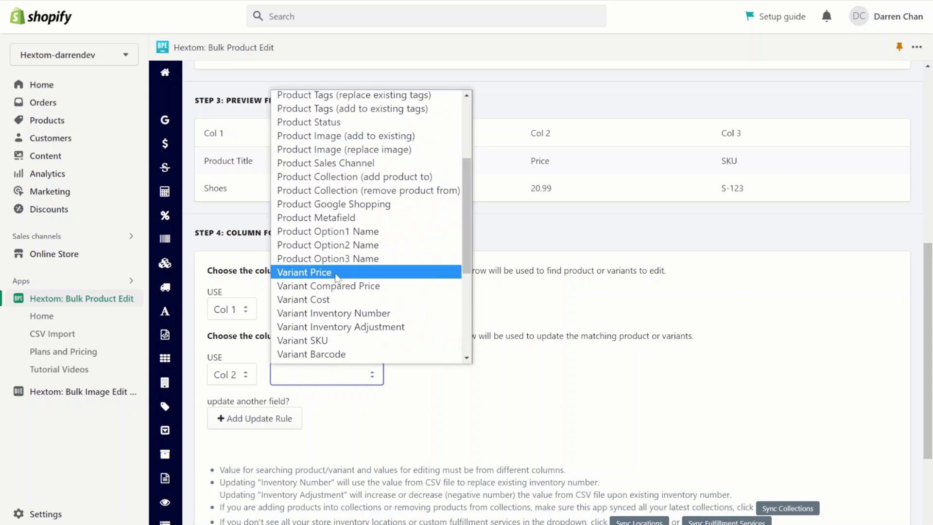
click(311, 272)
- Add a second update rule so that Col 3 updates the Variant SKU
click(262, 421)
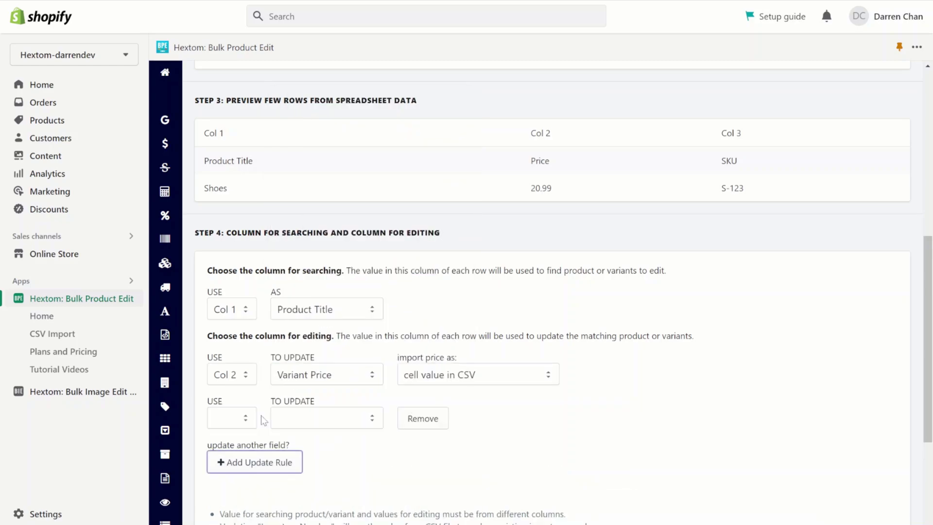
click(238, 417)
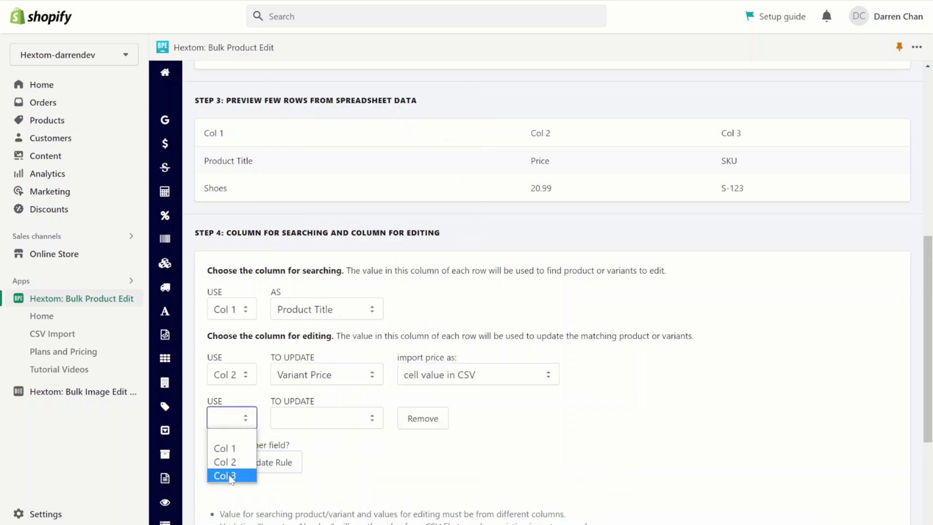
click(230, 475)
click(315, 424)
scroll(366, 302, down, 2)
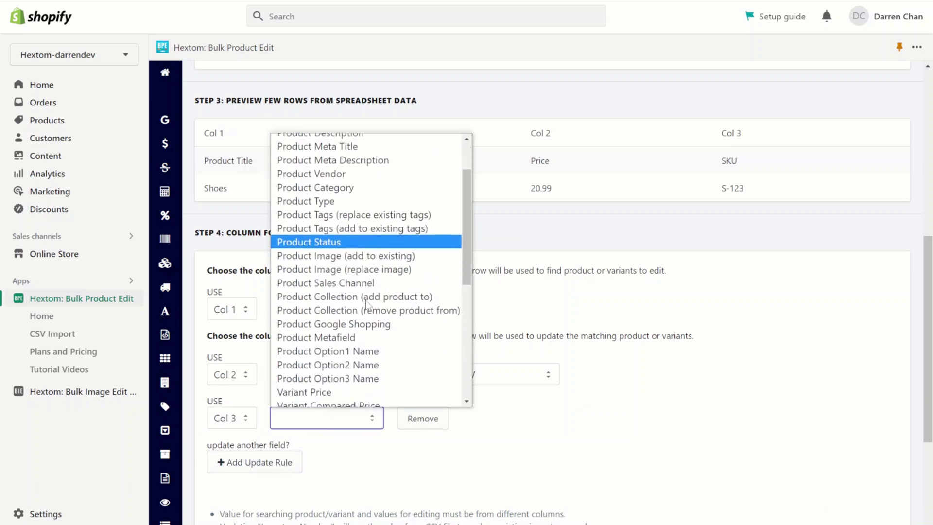
scroll(366, 302, down, 3)
click(346, 306)
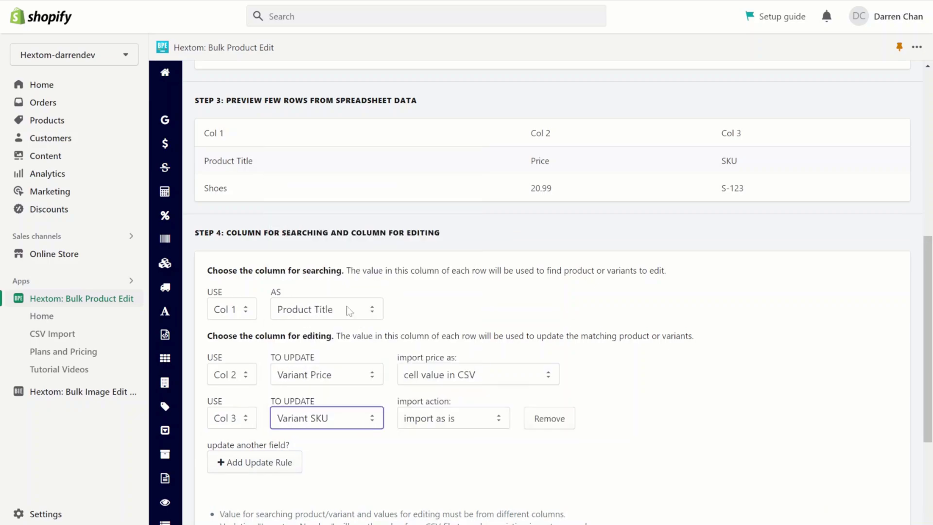
scroll(596, 335, down, 2)
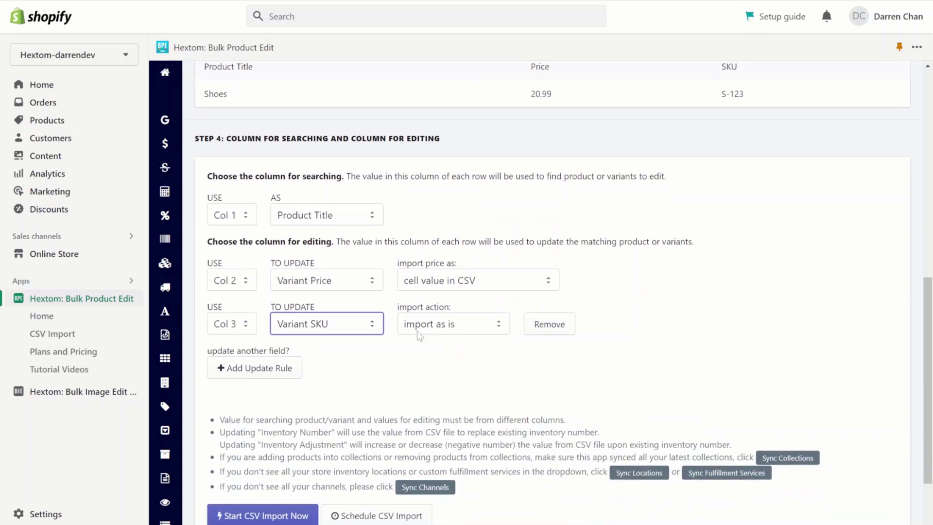
click(461, 282)
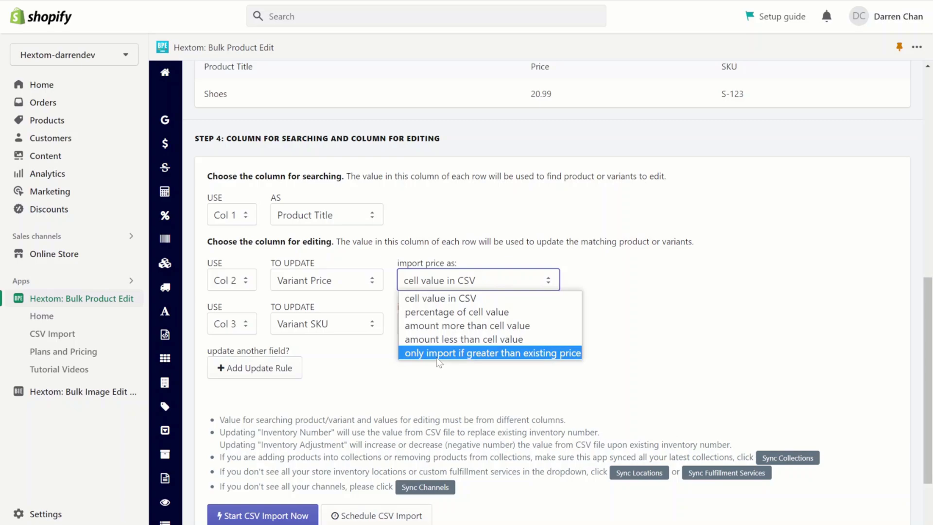
click(464, 299)
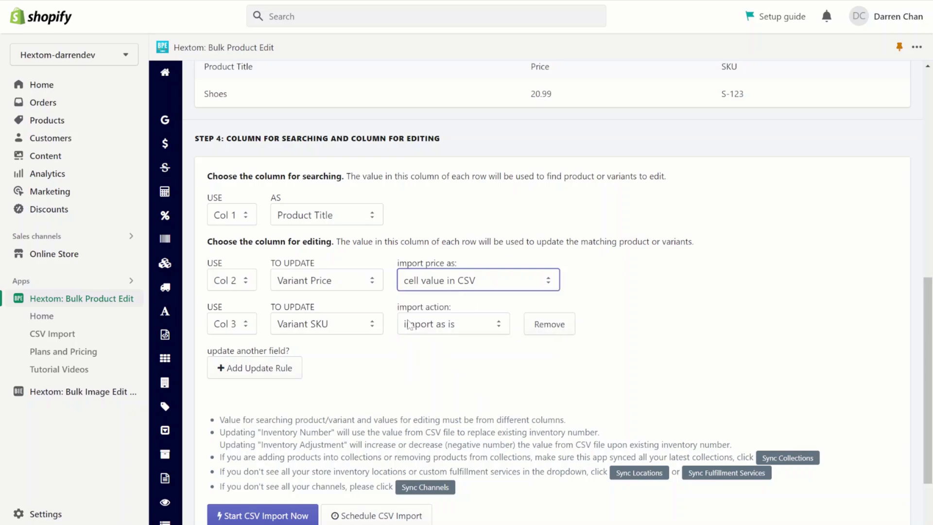
click(435, 322)
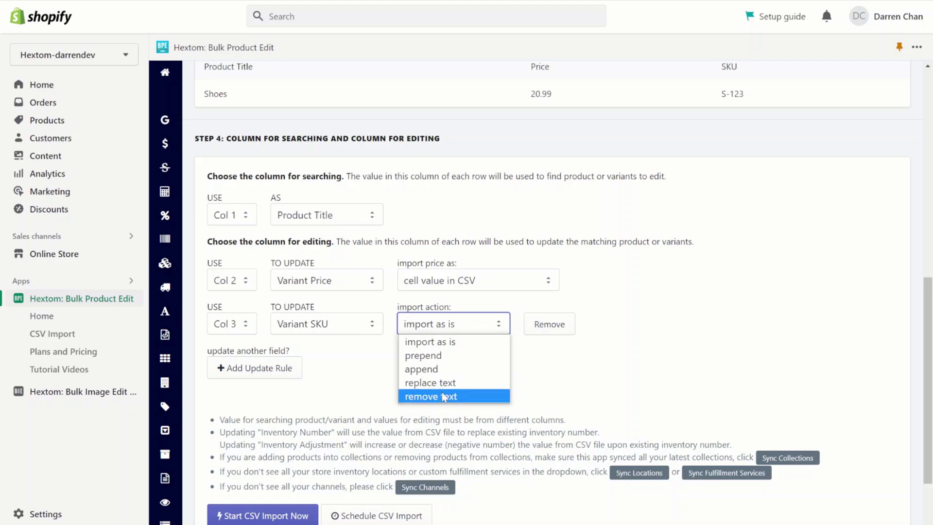
click(438, 345)
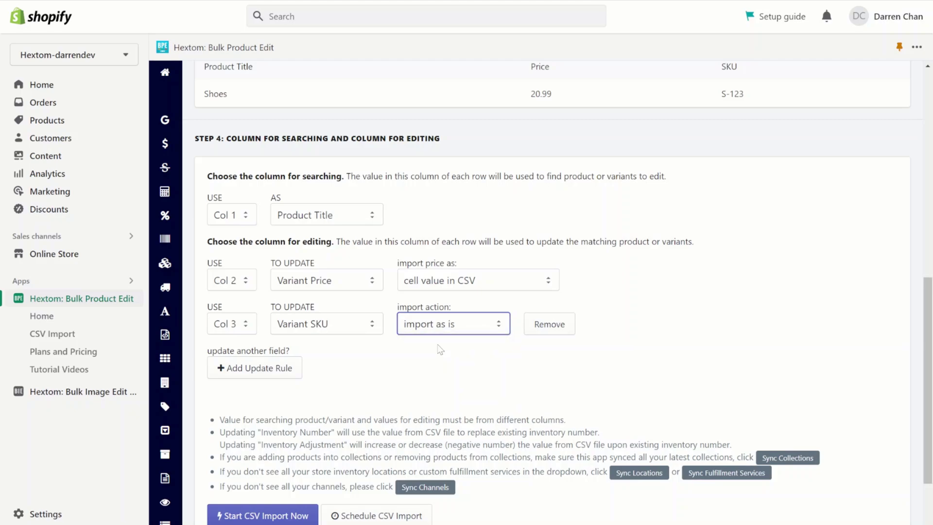
scroll(354, 379, down, 1)
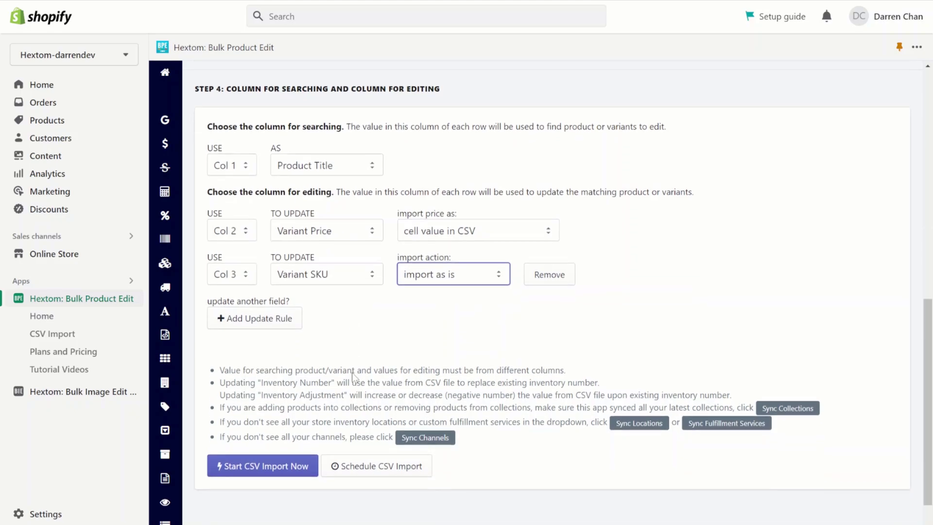
- Run the CSV import and view its edited items: Shoes price 20.99, SKU S-123
click(251, 469)
click(535, 362)
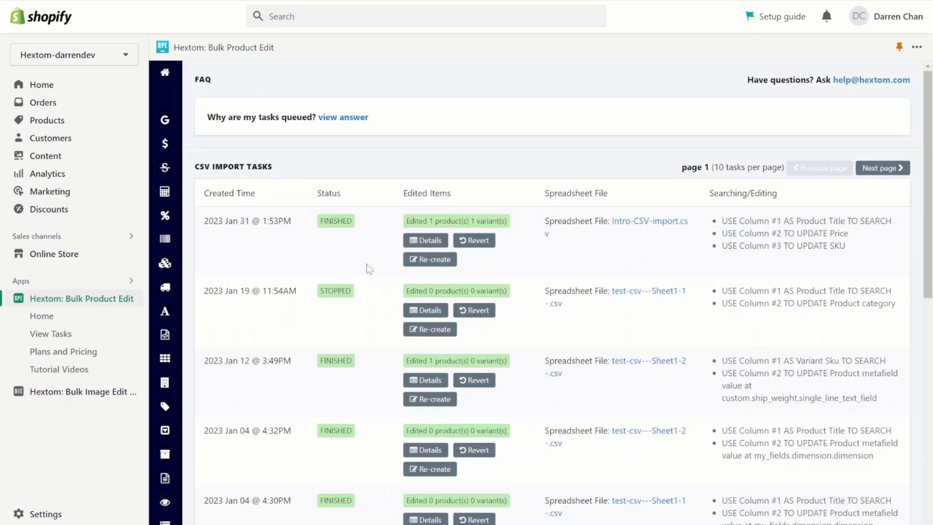
click(421, 243)
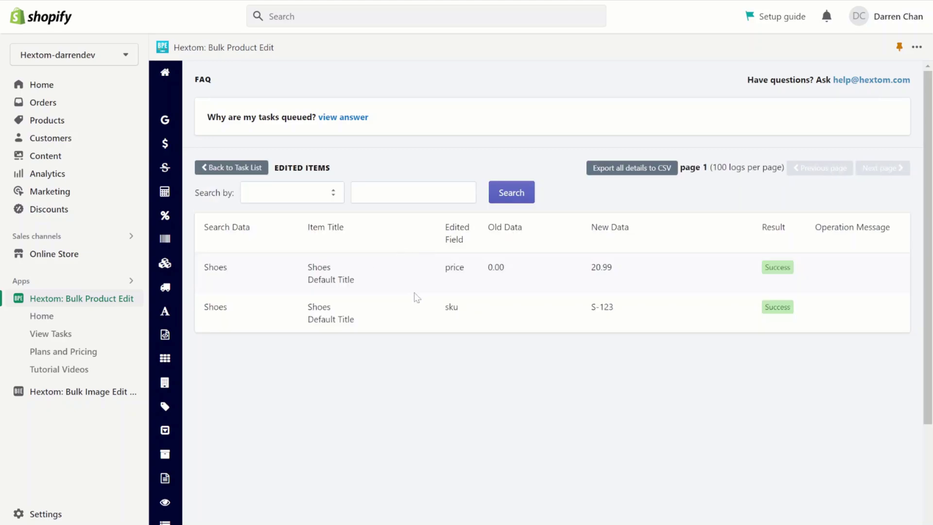